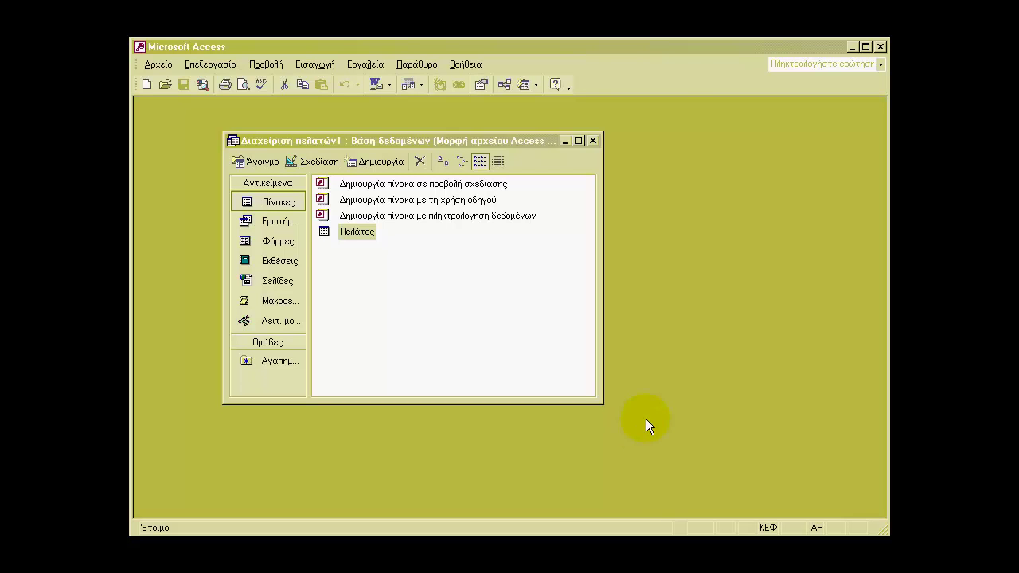
Open the Πελάτες table to review its fields and records, and close it again.
left_click(651, 47)
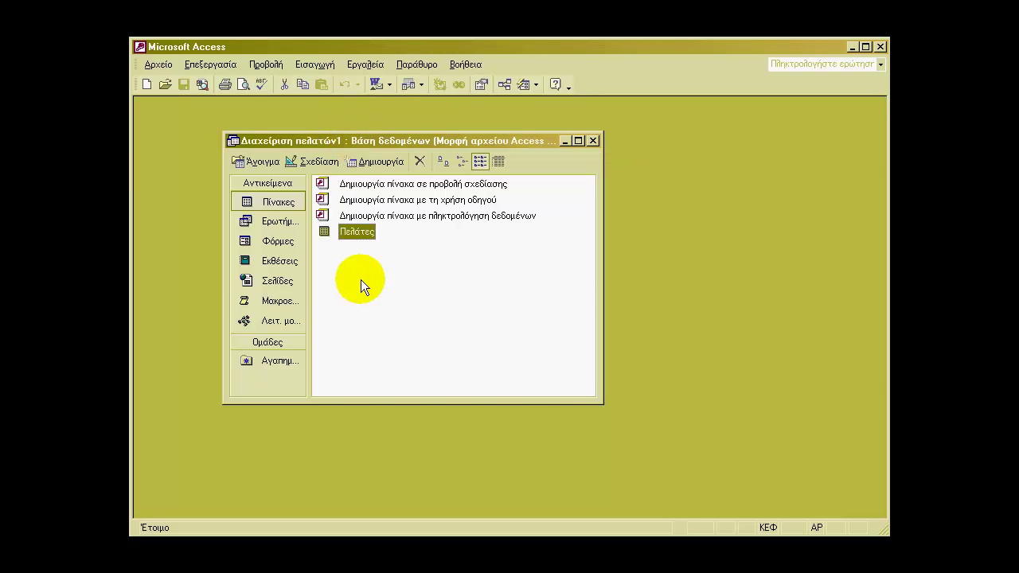
double_click(342, 230)
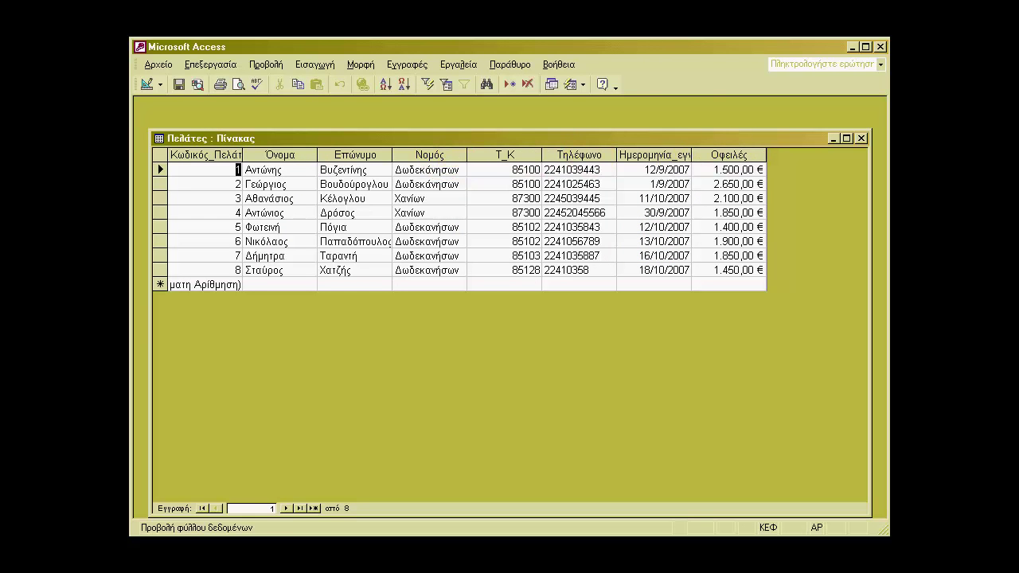
left_click(860, 138)
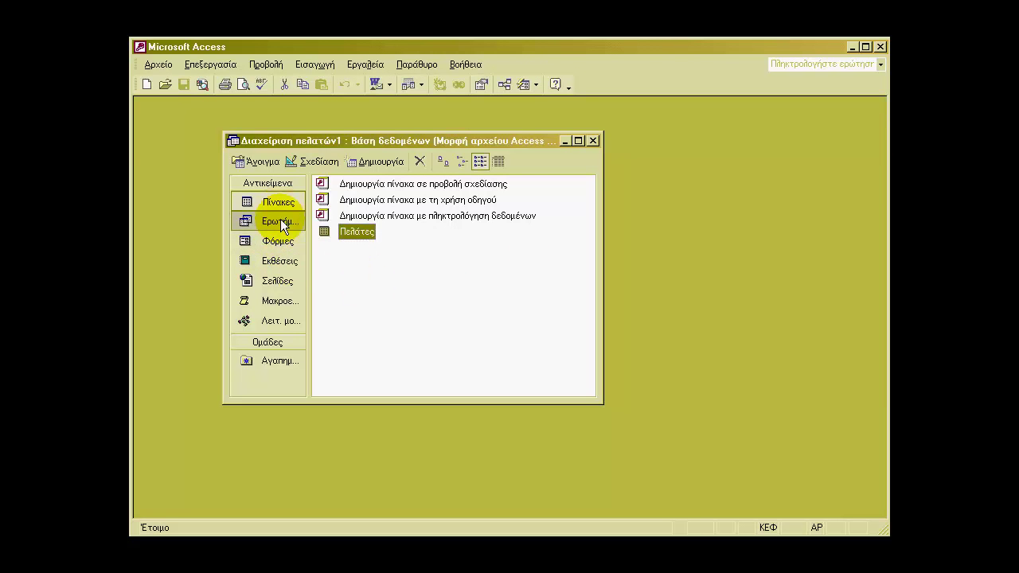
Start a new report with the Report Wizard, keeping the Πελάτες table as its data source.
left_click(284, 259)
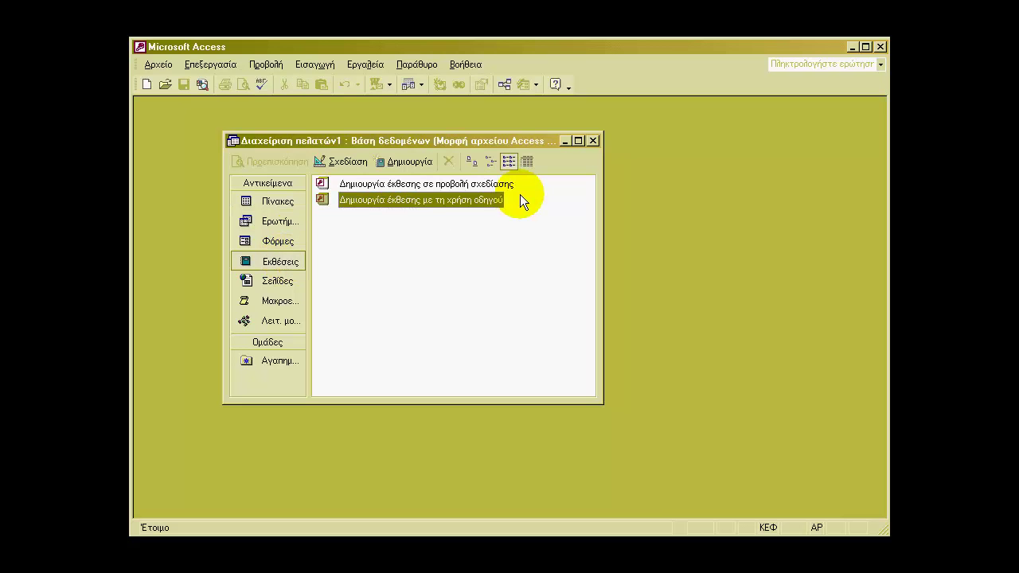
double_click(356, 201)
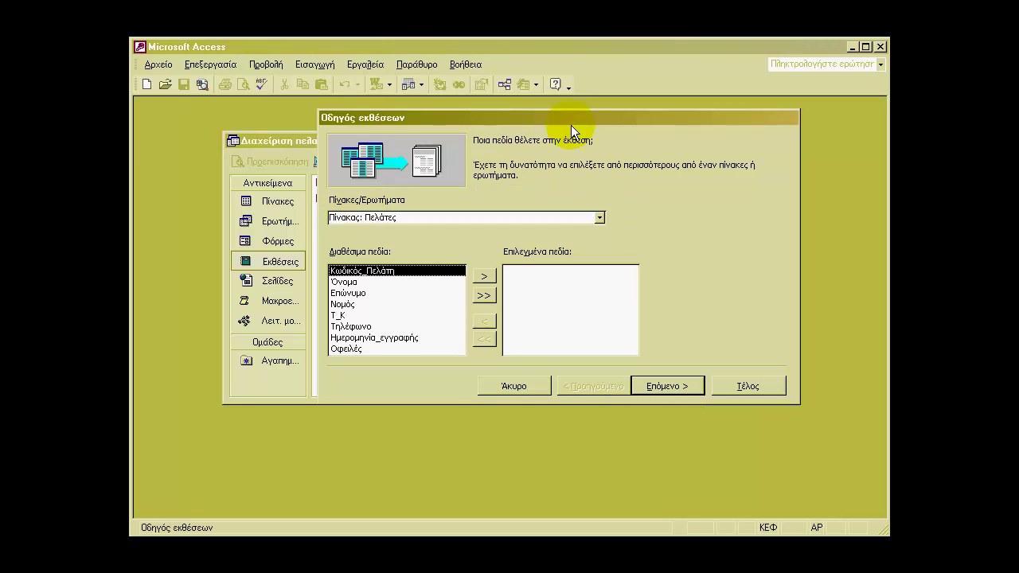
left_click_drag(570, 117, 528, 126)
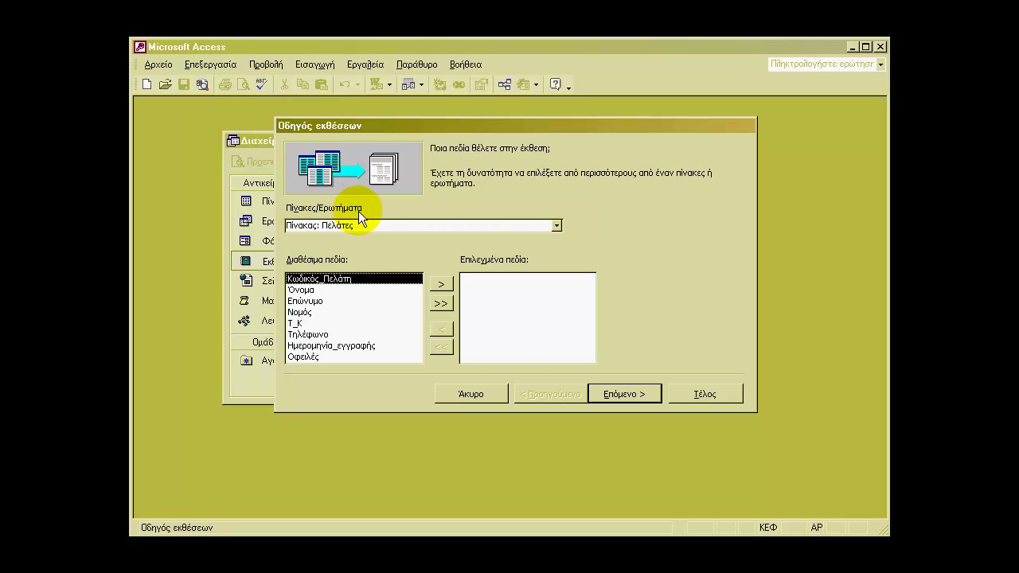
left_click(558, 223)
left_click(558, 223)
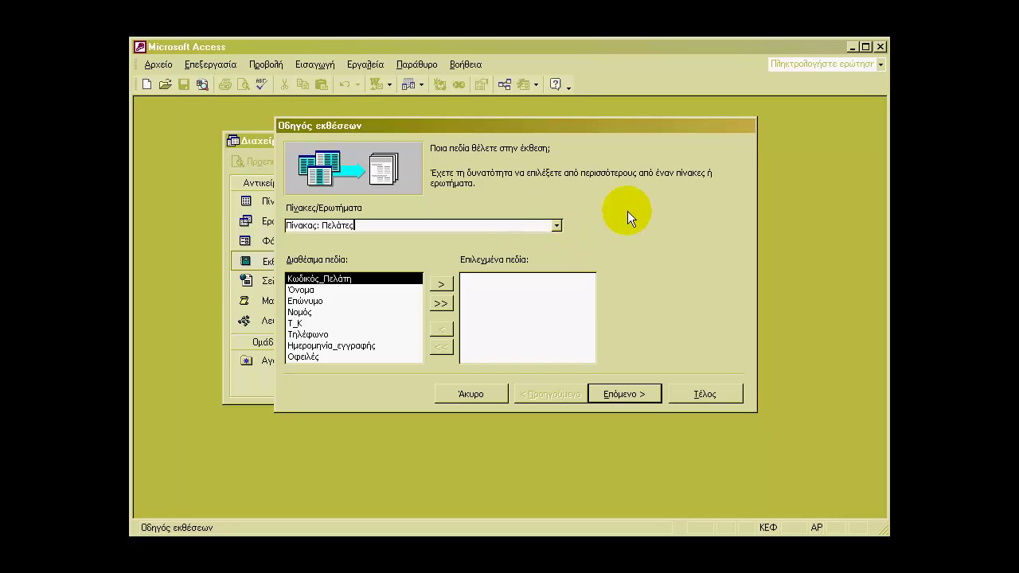
double_click(340, 229)
left_click(342, 229)
Try adding all available fields to the report at once, and remove them all again.
left_click(442, 305)
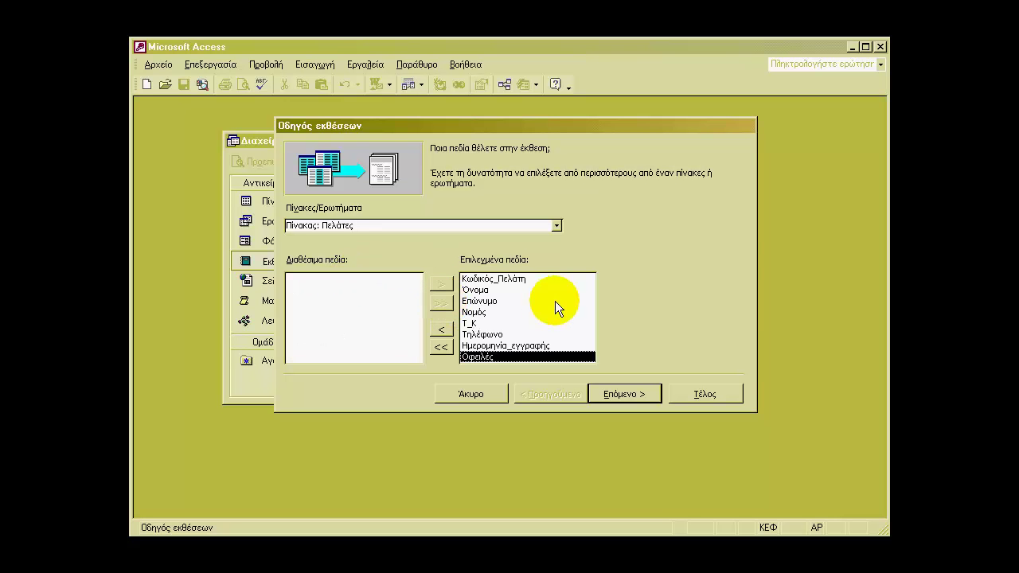
left_click(441, 348)
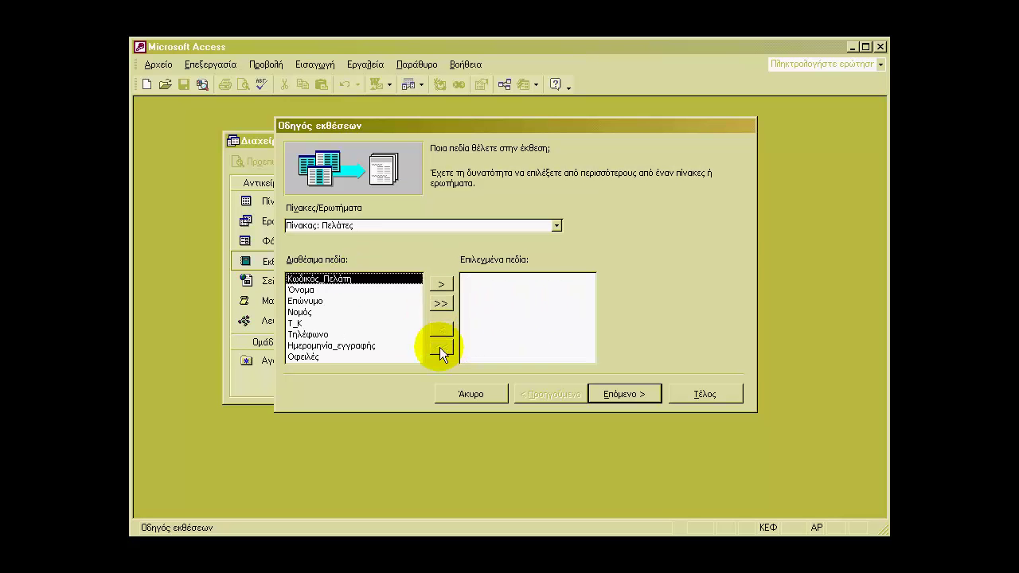
Add the eight fields from Κωδικός_Πελάτη to Οφειλές to the report one at a time.
left_click(441, 283)
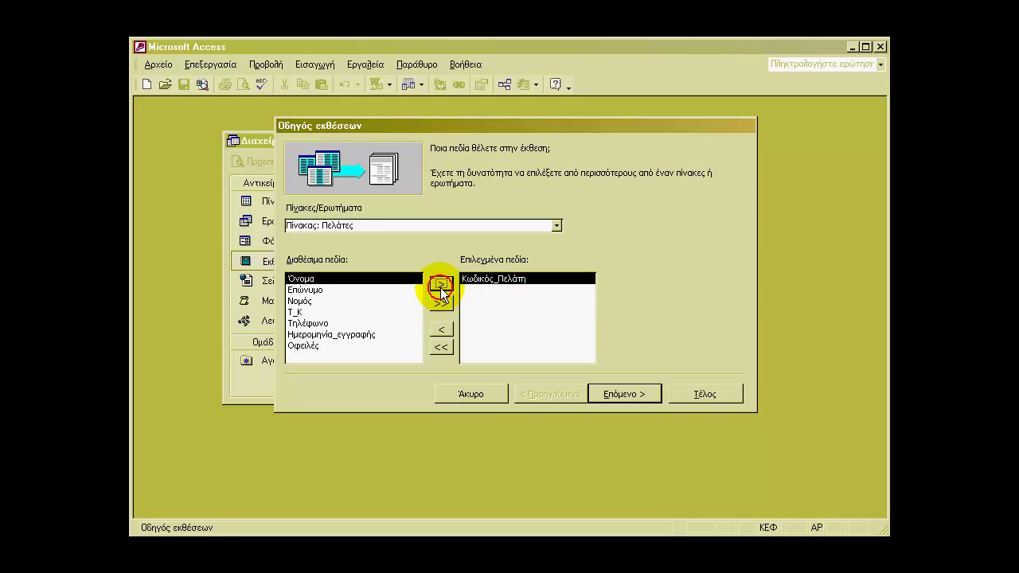
left_click(440, 286)
left_click(440, 286)
left_click(440, 286)
left_click(441, 286)
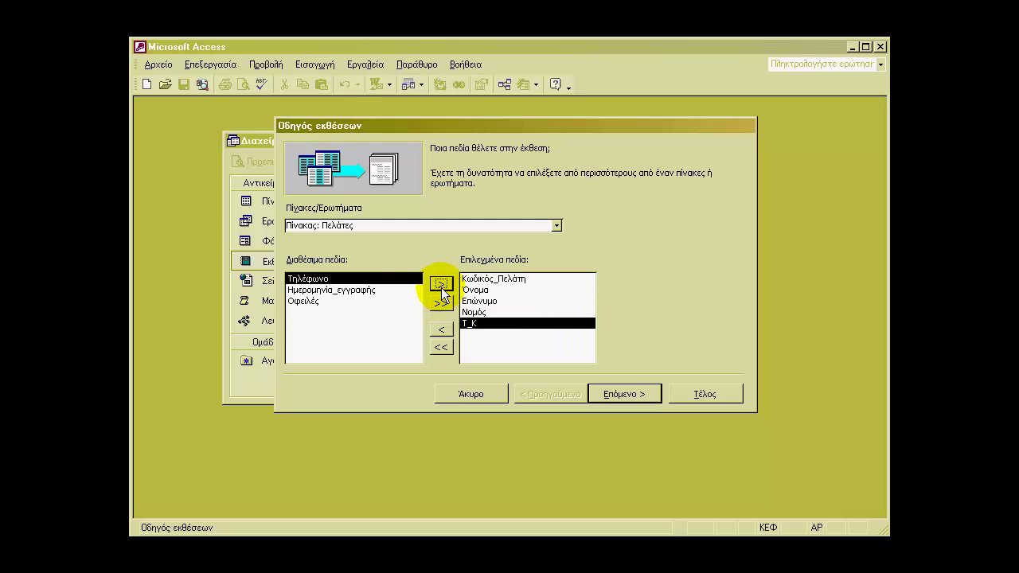
left_click(441, 286)
left_click(440, 285)
left_click(440, 285)
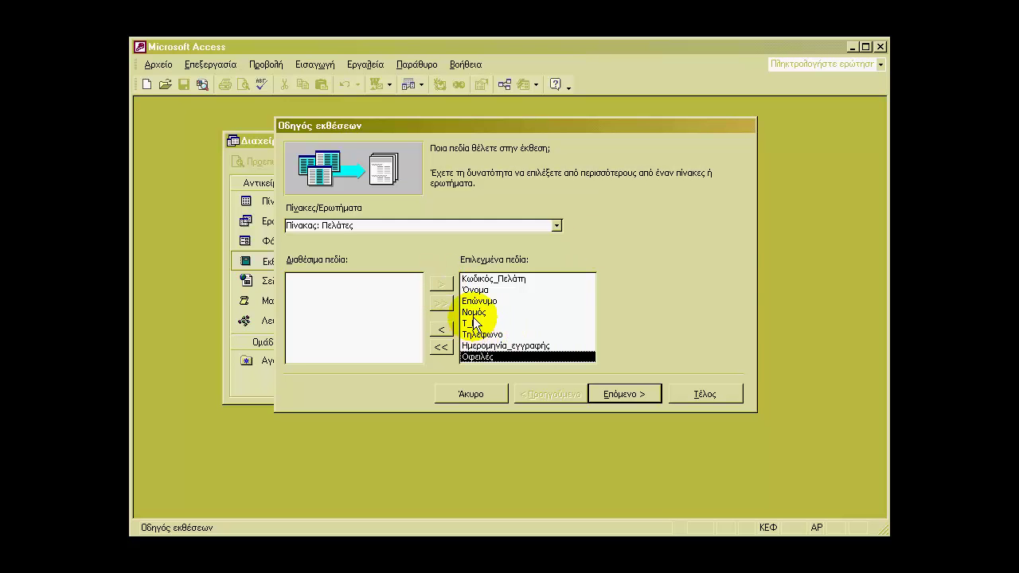
Remove Νομός, Τ_Κ and Τηλέφωνο individually from the selected fields, and clear all the remaining ones together.
left_click(473, 312)
left_click(442, 330)
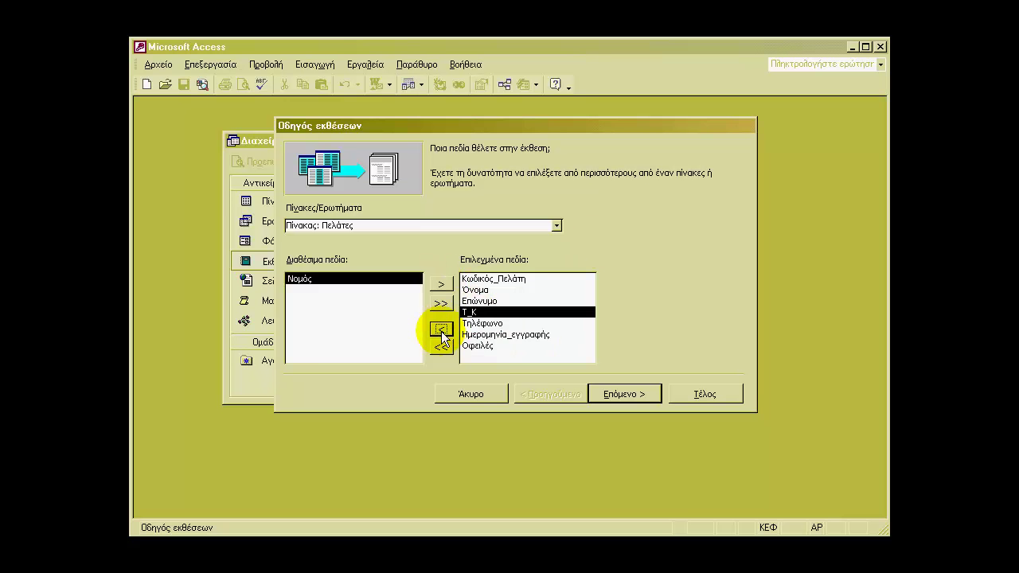
left_click(442, 330)
left_click(442, 331)
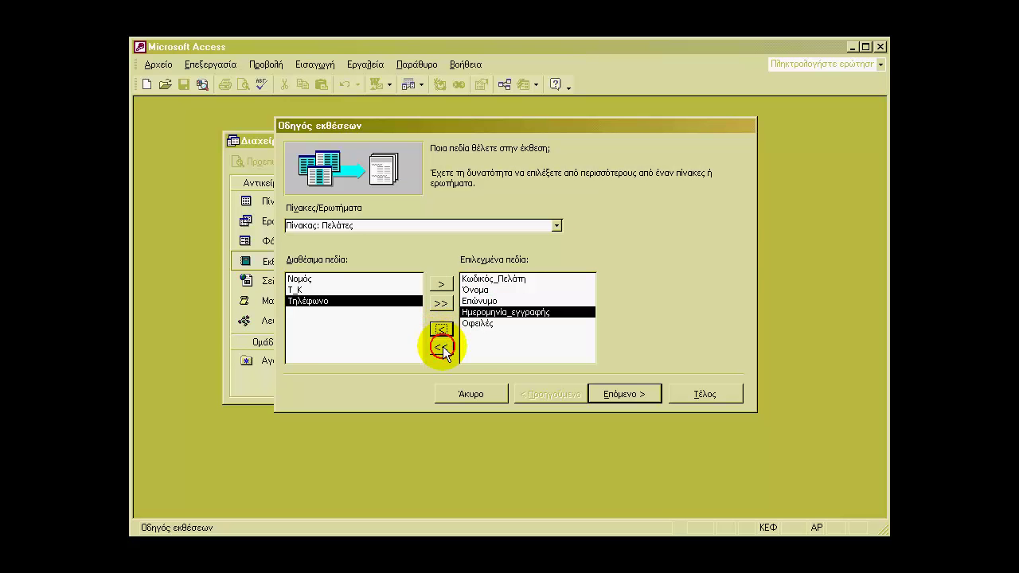
left_click(440, 345)
Add all fields of the Πελάτες table to the report and continue to the grouping levels.
left_click(443, 302)
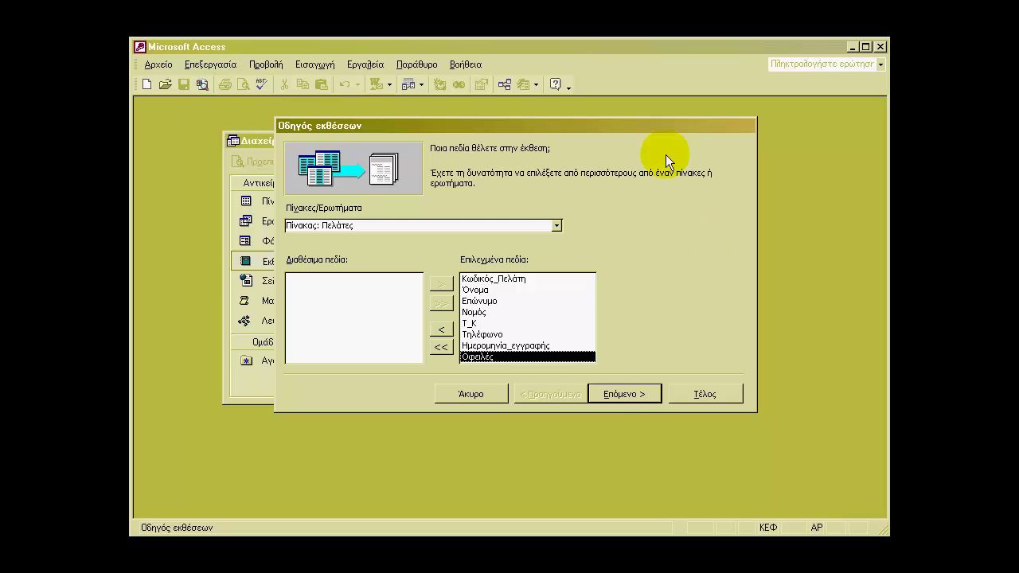
left_click(614, 400)
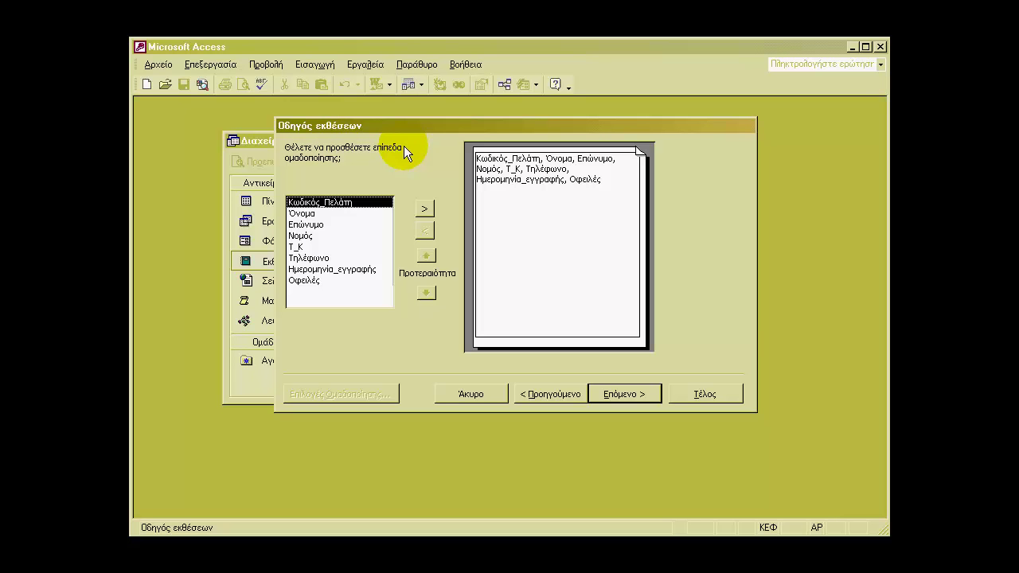
Group the report by Νομός and continue to the sorting and summary settings.
left_click(307, 235)
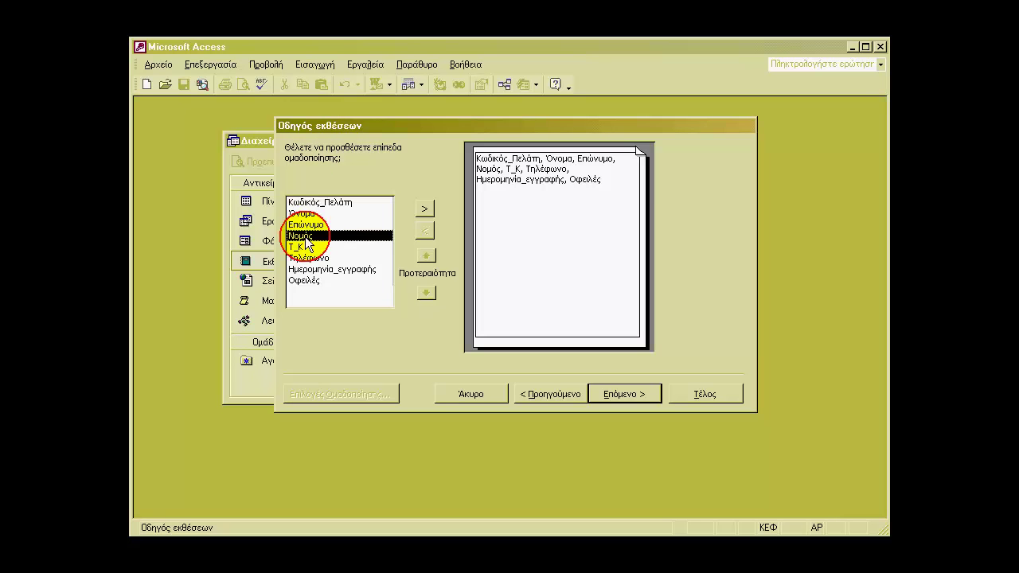
left_click(426, 210)
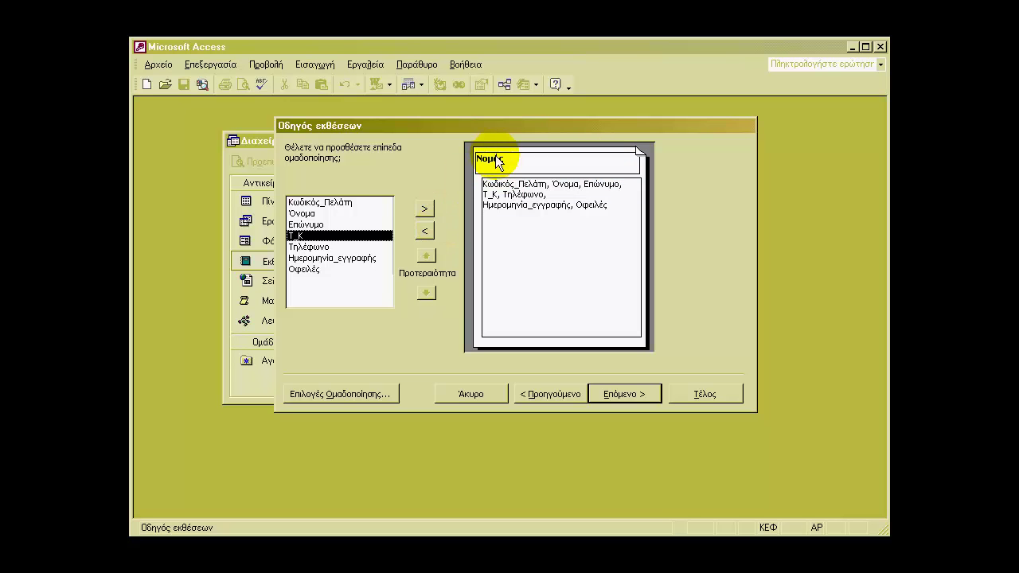
left_click(428, 233)
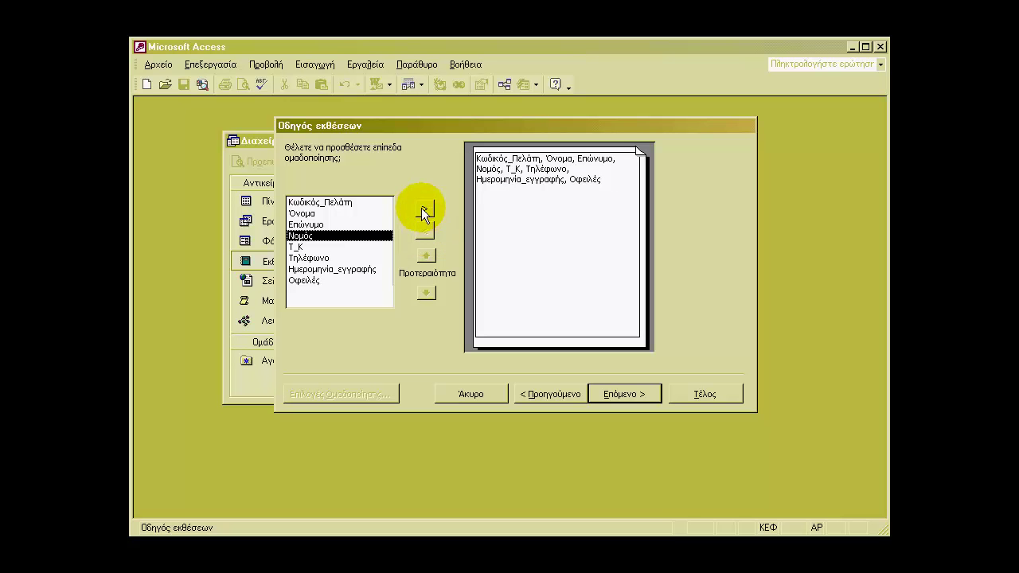
left_click(423, 210)
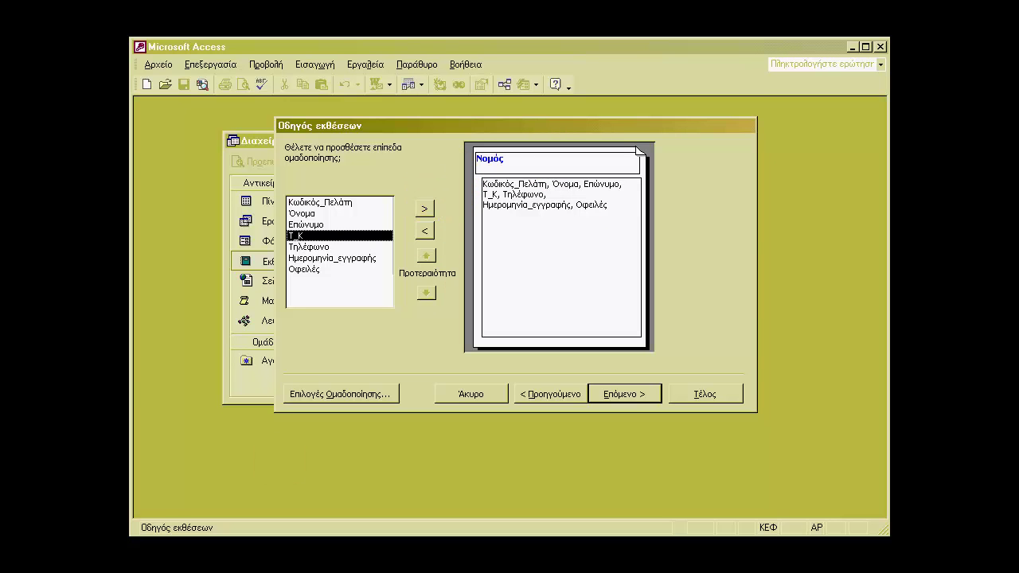
left_click(627, 395)
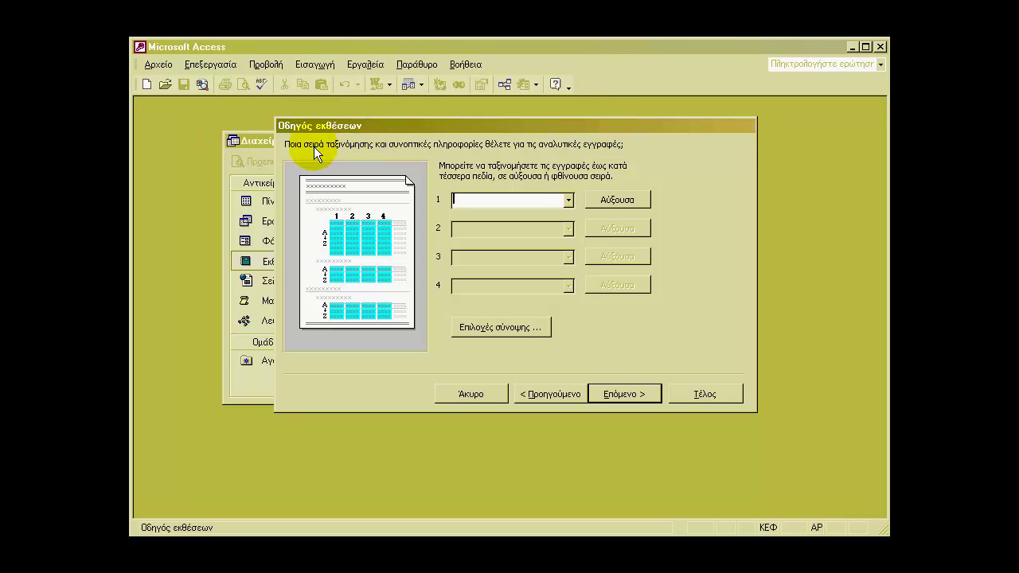
Sort the report's records first by Επώνυμο and second by Όνομα, both in ascending order.
left_click(567, 199)
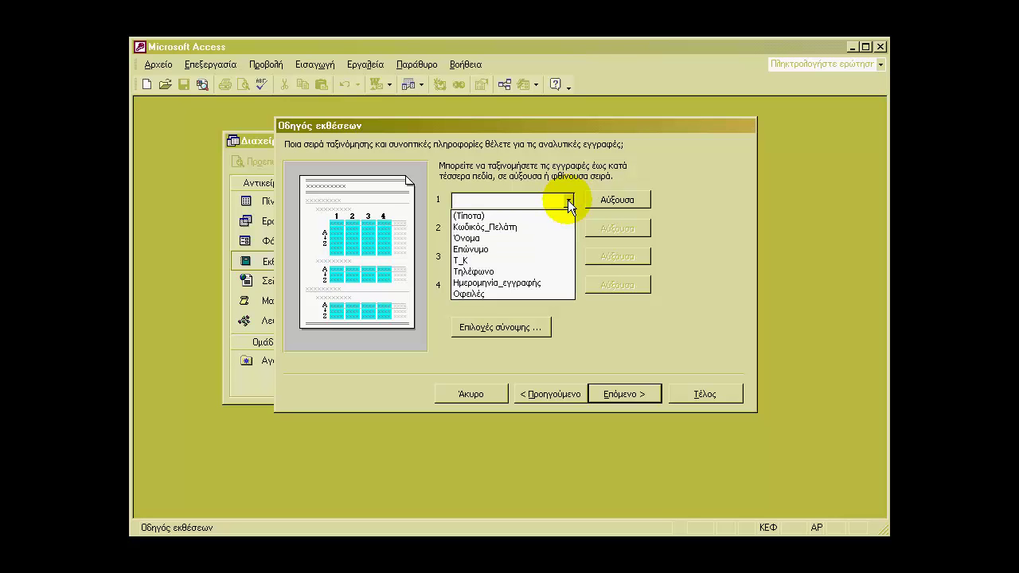
left_click(491, 250)
left_click(490, 250)
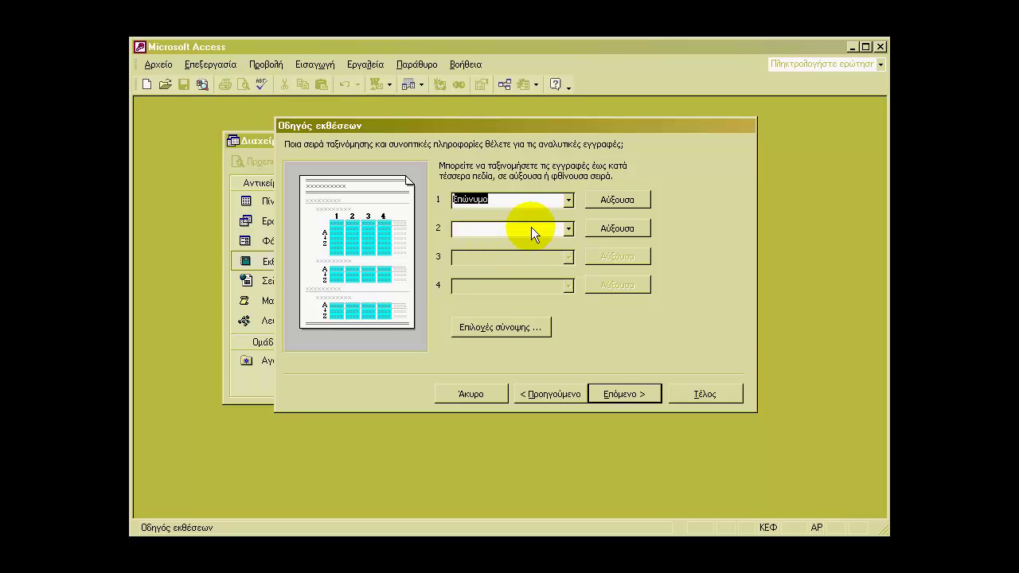
left_click(616, 200)
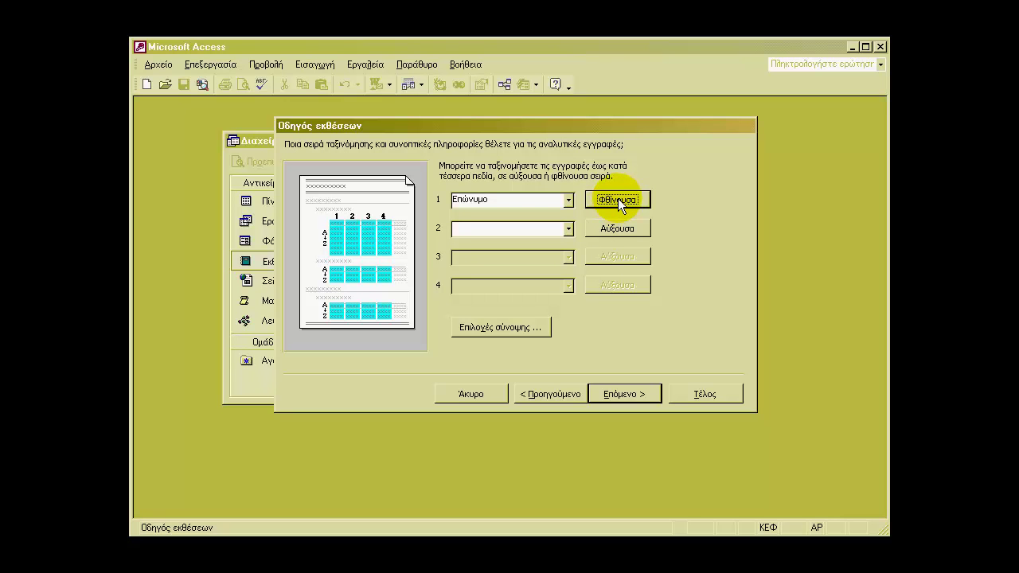
left_click(628, 199)
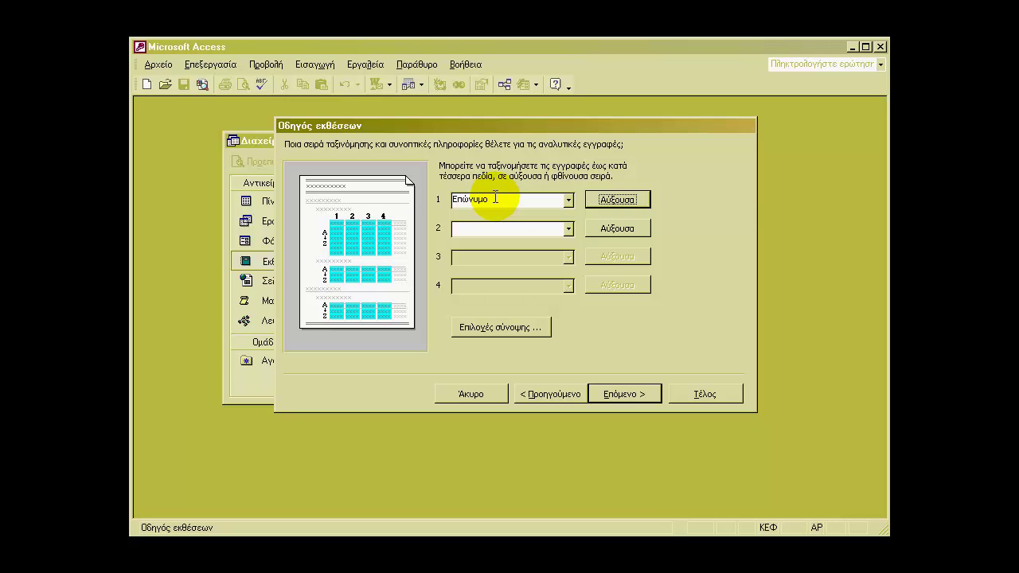
left_click(478, 229)
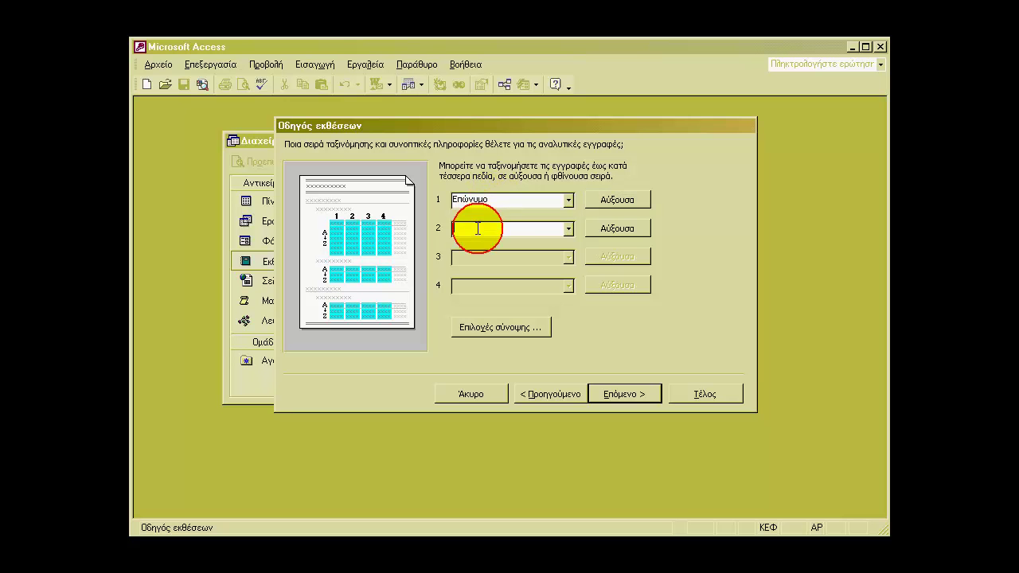
left_click(570, 229)
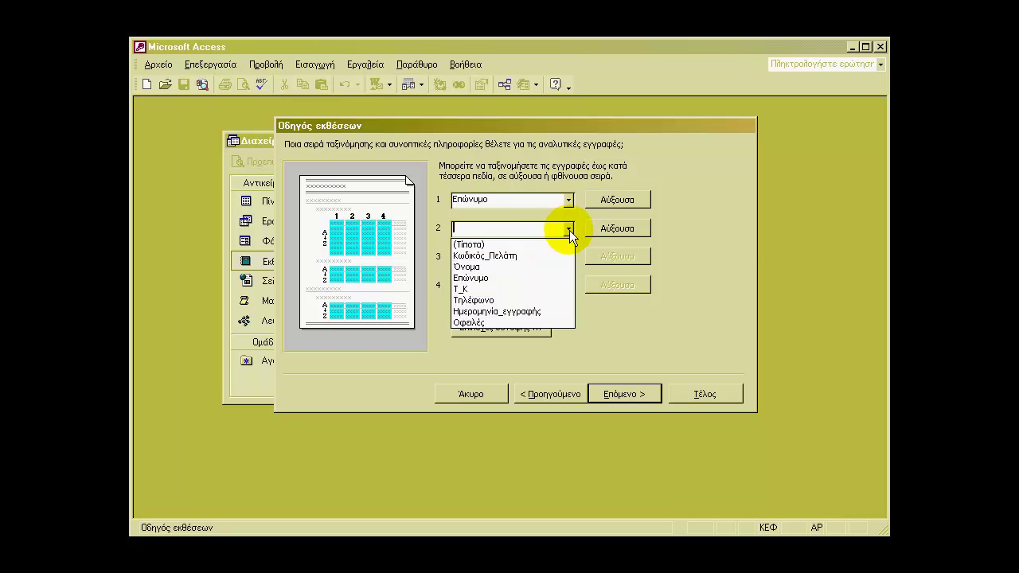
left_click(498, 267)
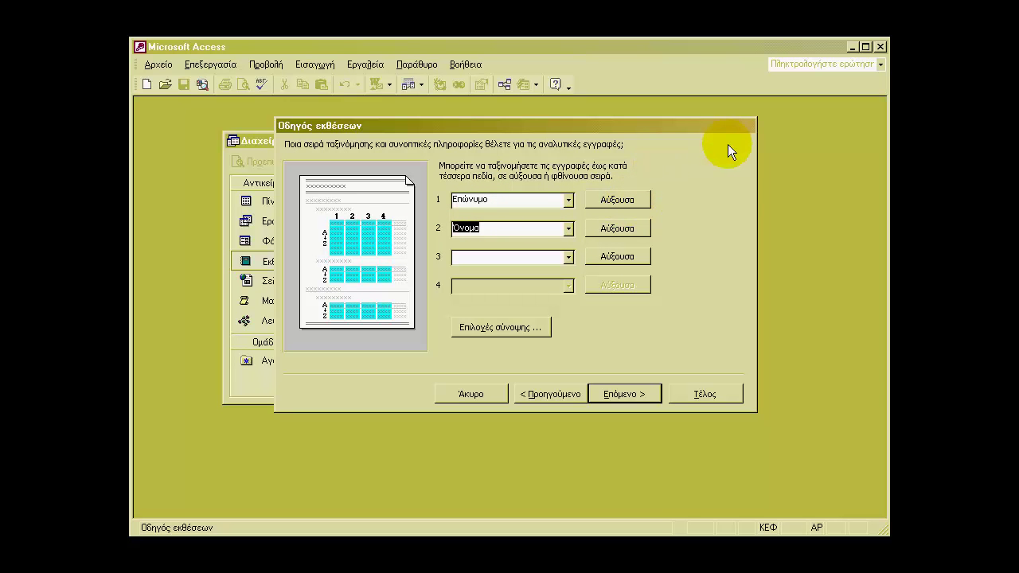
Set the summary options to calculate only the sum (Συν) of Οφειλές, and accept them.
left_click(497, 329)
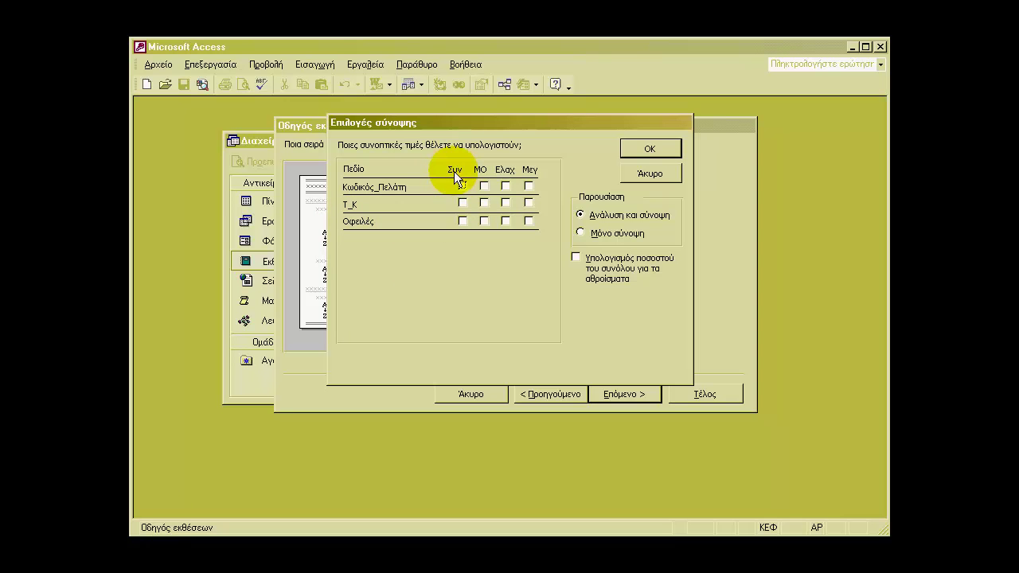
left_click(462, 221)
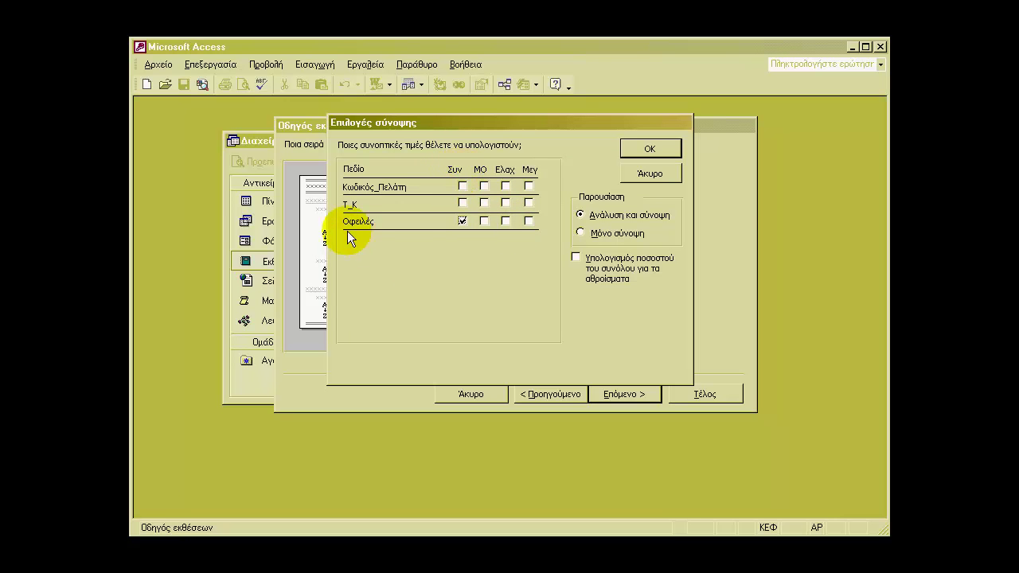
left_click(460, 221)
left_click(505, 222)
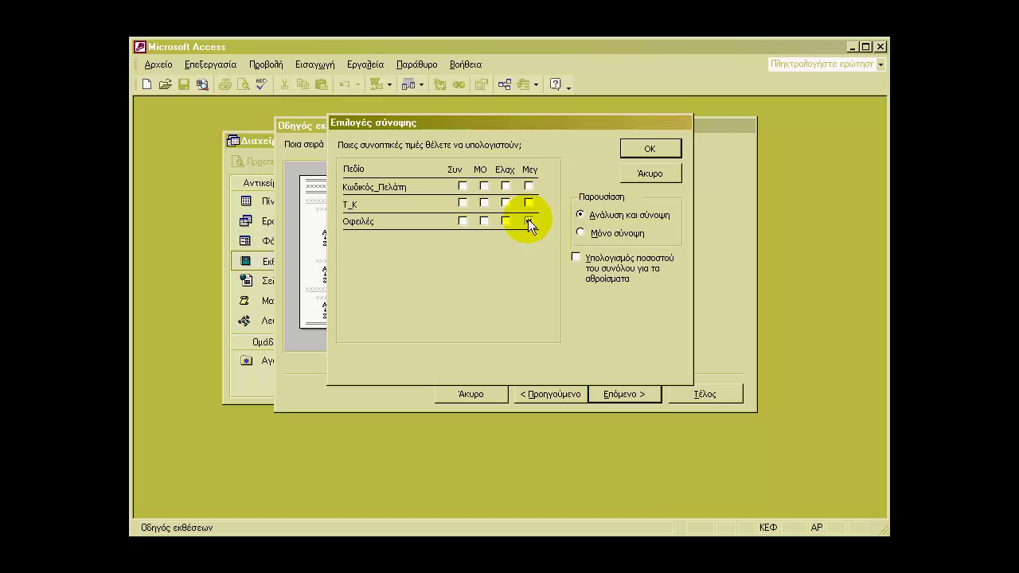
left_click(462, 221)
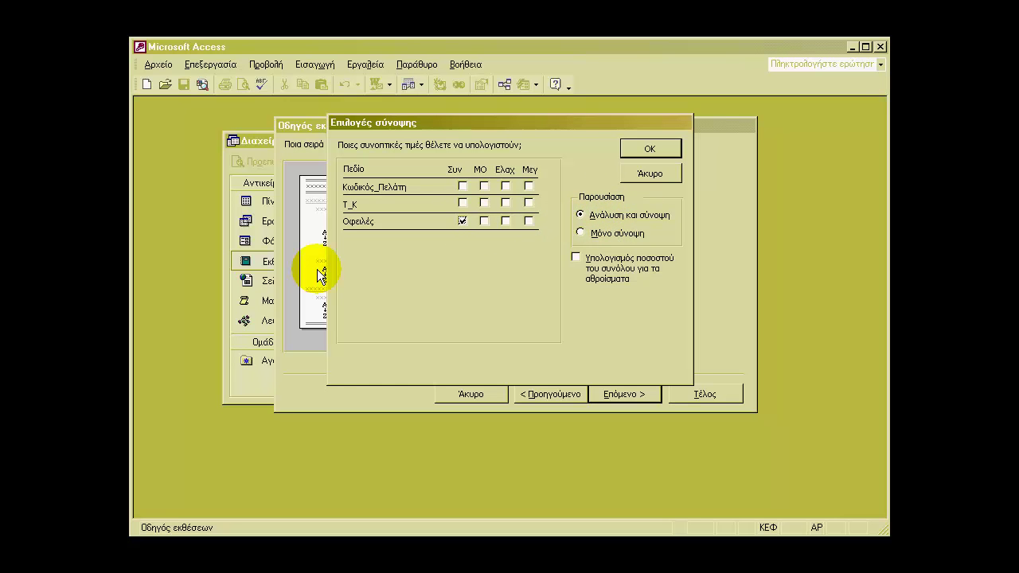
left_click(561, 132)
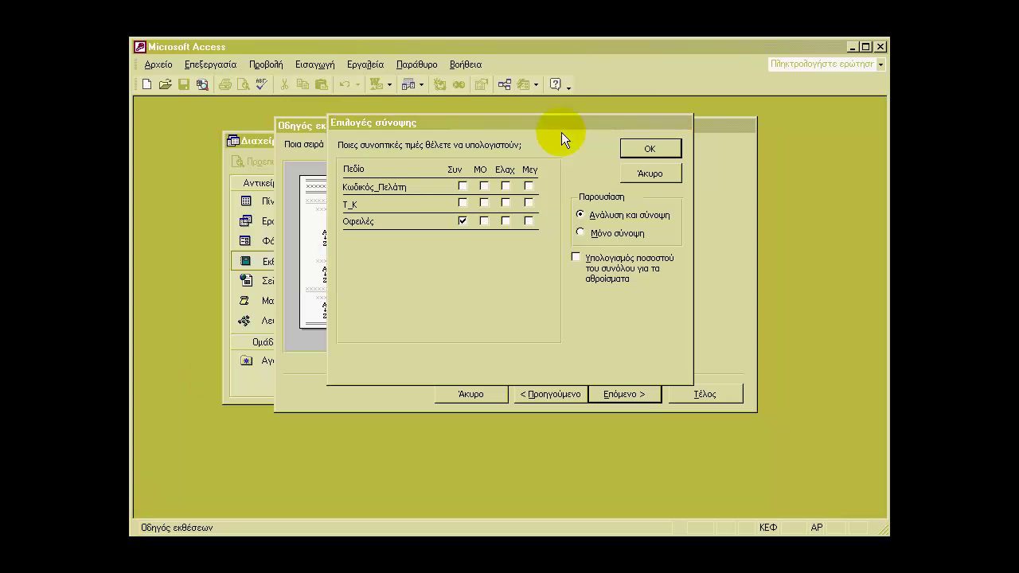
left_click(651, 149)
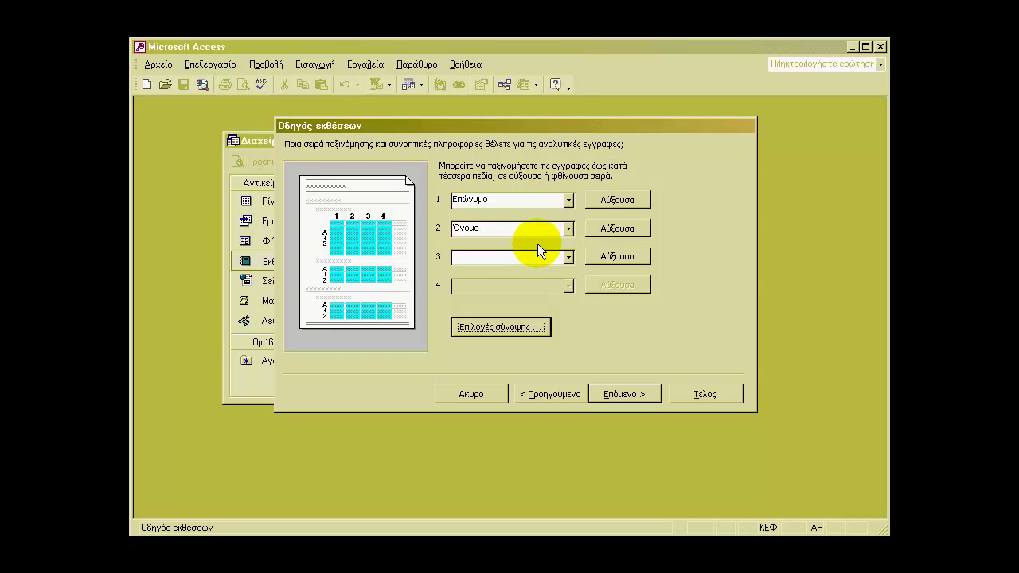
Review and accept the summary options, and keep the Κλιμακωτή layout with Κατακόρυφος orientation for the report.
left_click(506, 328)
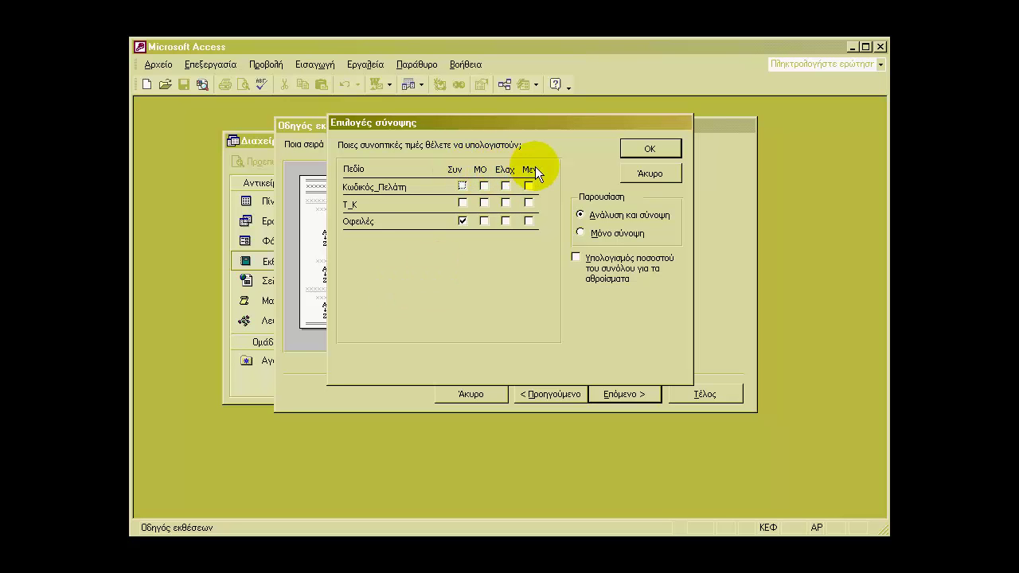
left_click(655, 144)
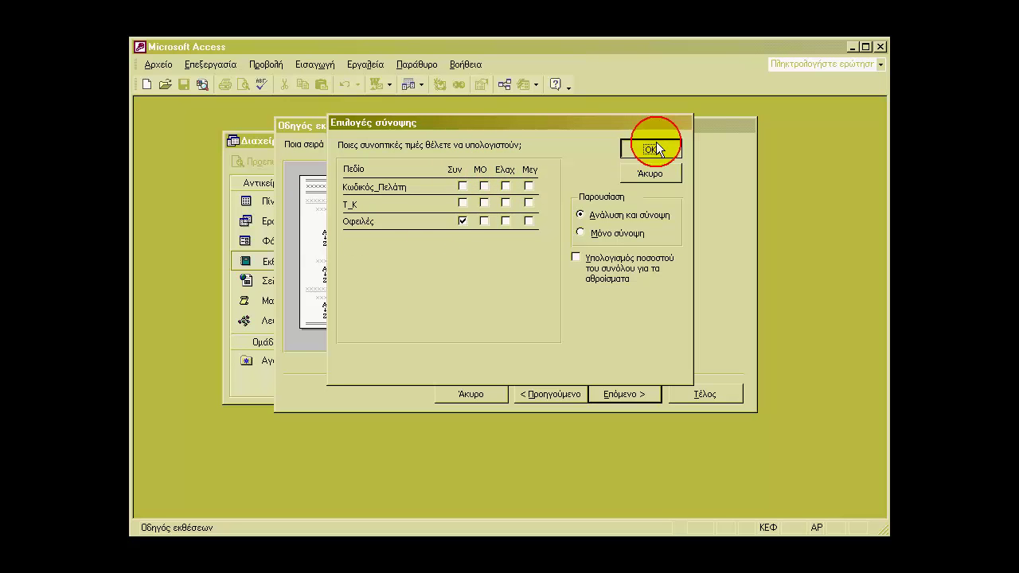
left_click(624, 396)
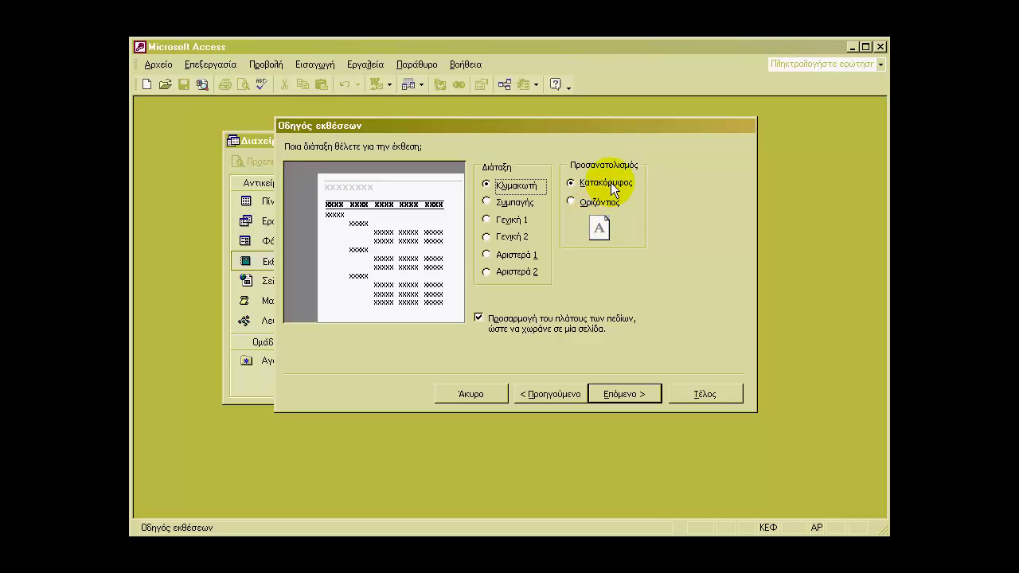
left_click(637, 393)
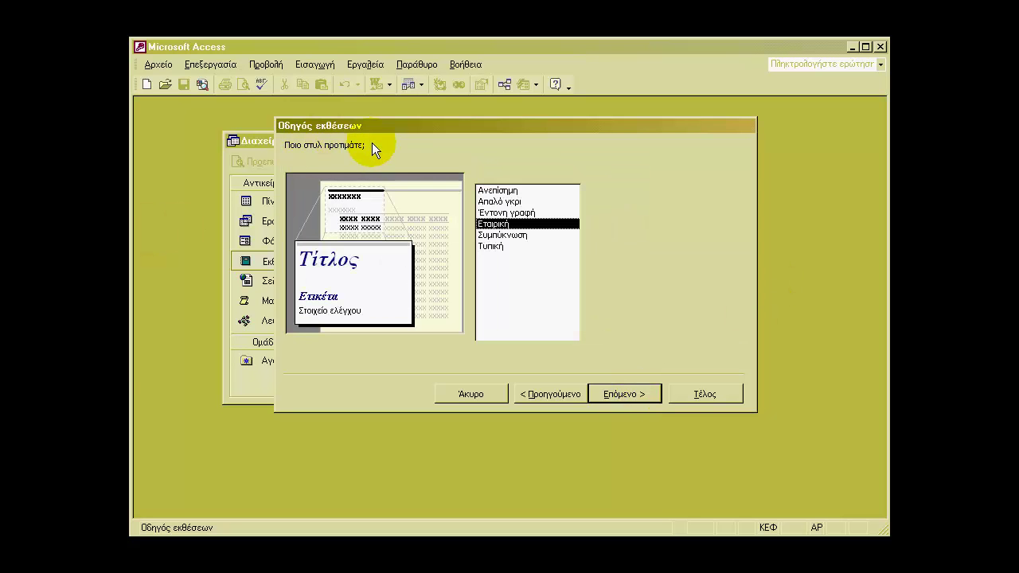
Compare the available report styles, choose the Εταιρική style and continue to the report title.
left_click(495, 191)
left_click(500, 202)
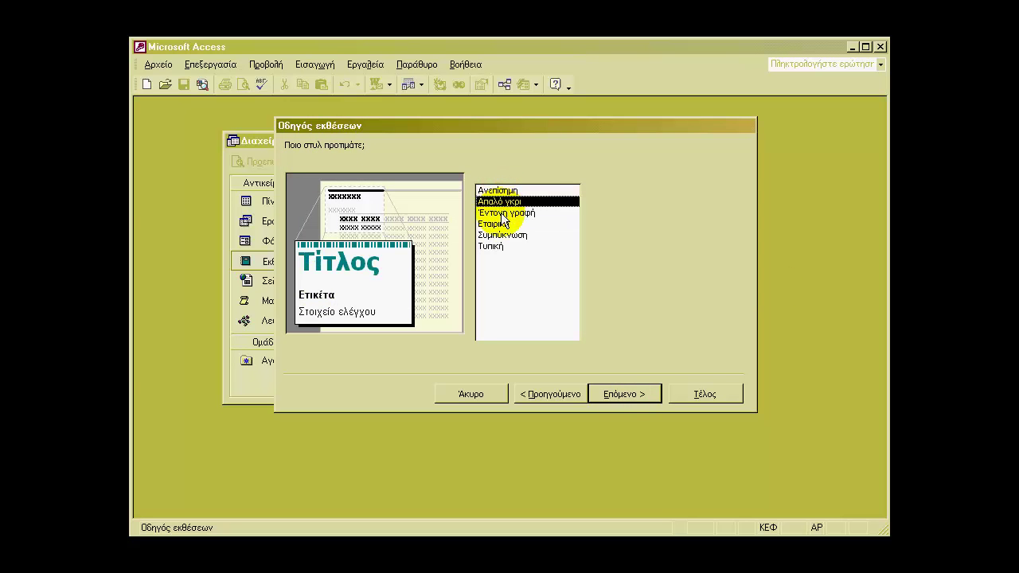
left_click(529, 235)
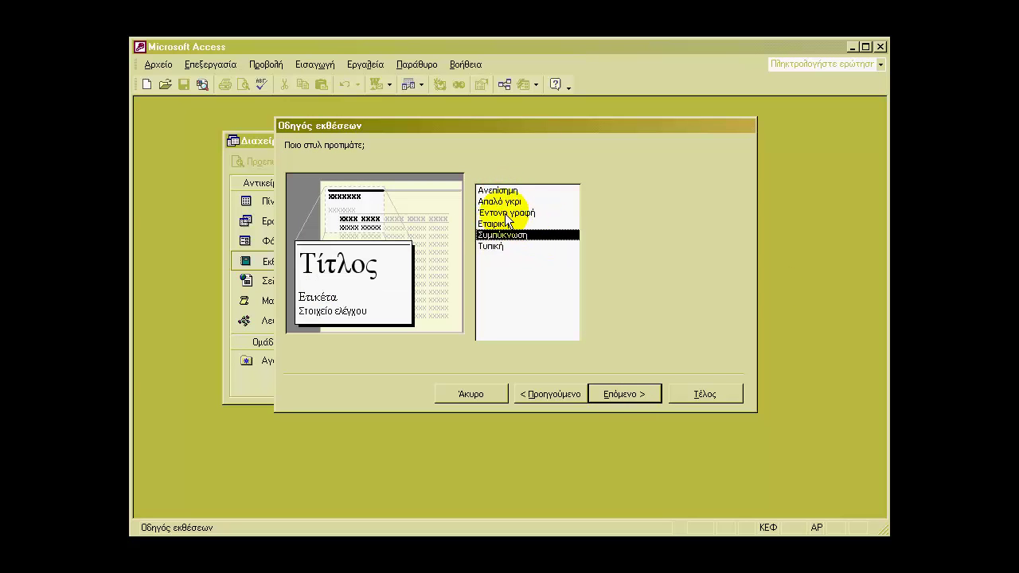
left_click(506, 213)
left_click(482, 224)
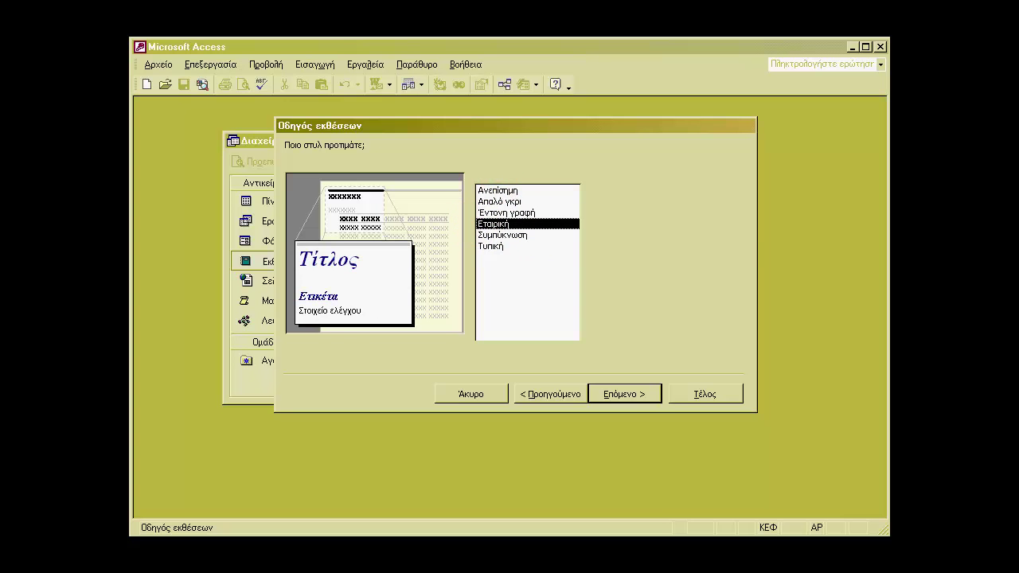
left_click(615, 391)
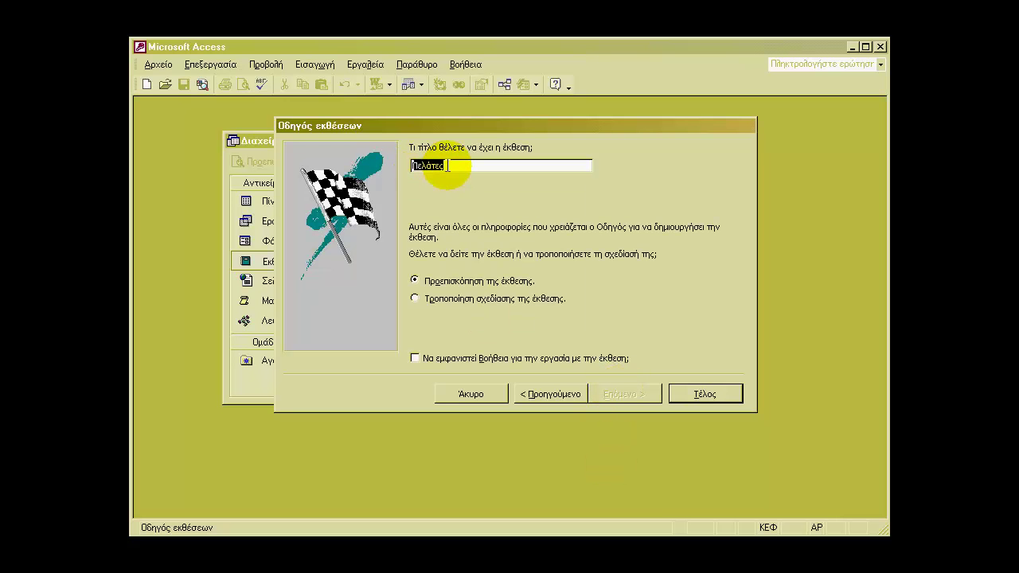
Title the report "Πελάτες ανά Νομό" and finish the wizard with the report opened in preview.
left_click_drag(446, 166, 410, 166)
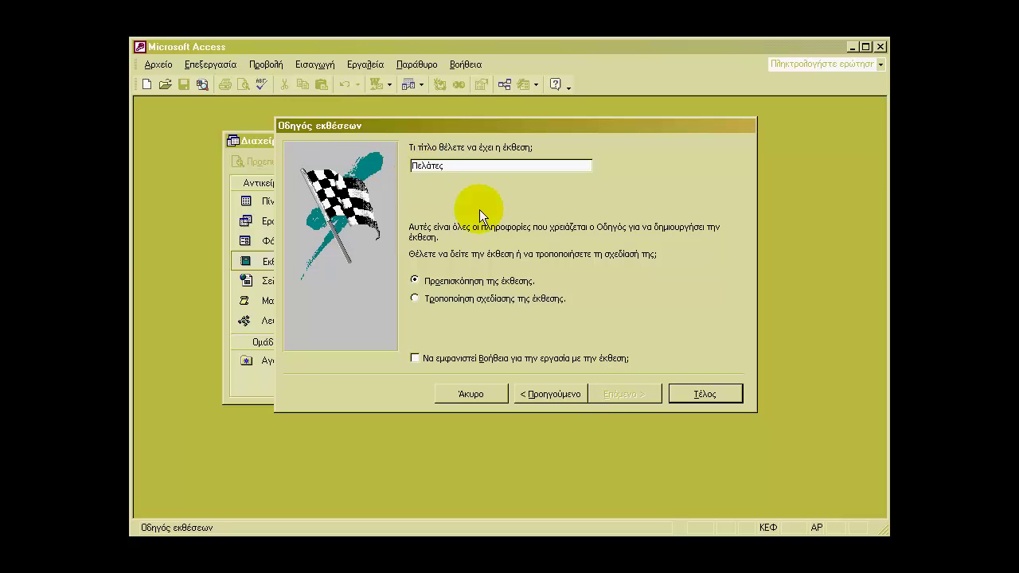
type("e")
key("BackSpace")
key("End")
type("ΑΝΑ")
key("BackSpace")
key("BackSpace")
key("BackSpace")
key("Caps_Lock")
type("ανά Νομό")
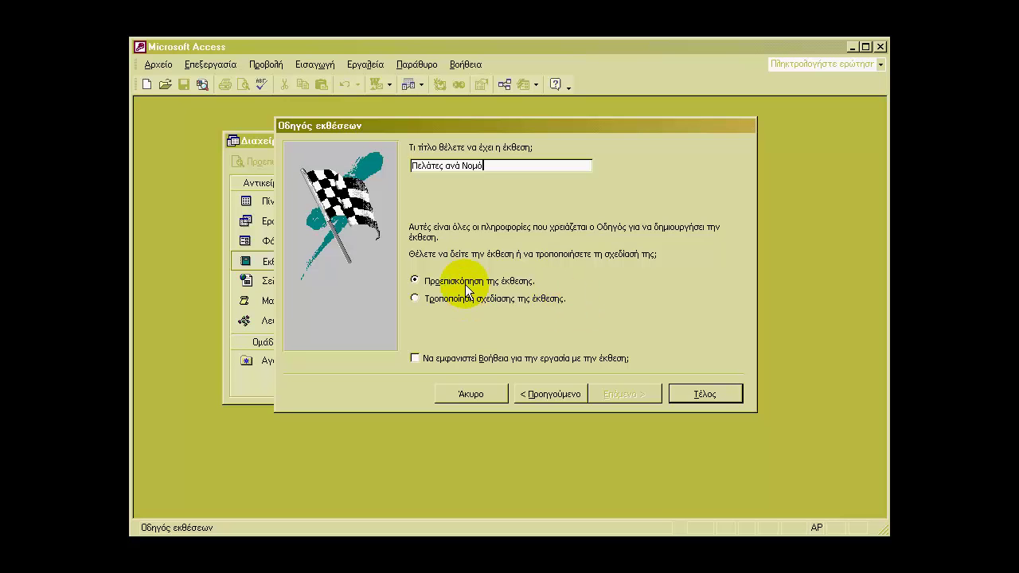
left_click(710, 394)
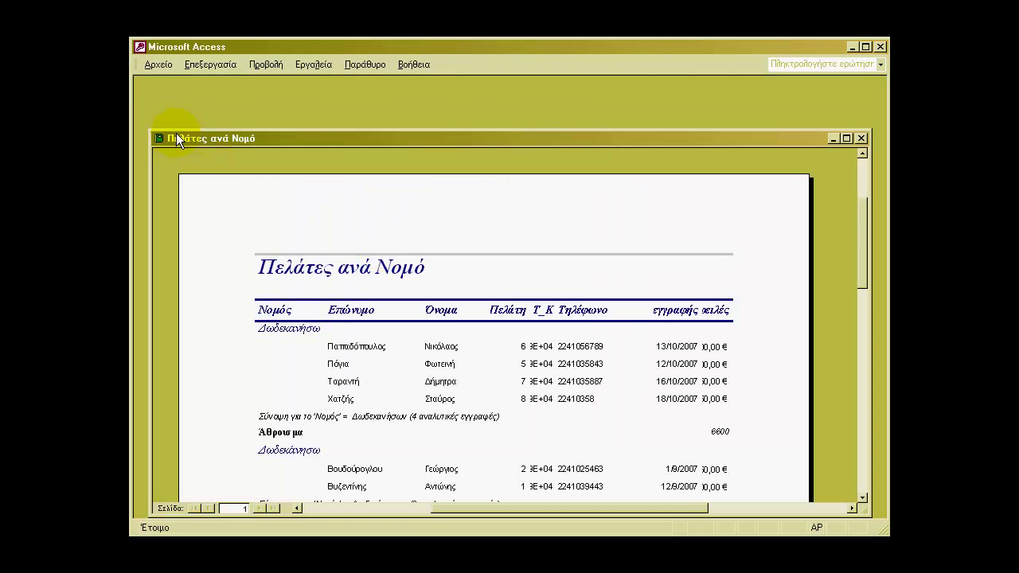
Examine the report preview from title to grand total, checking the Νομός groups, their sorted records and the Οφειλές sums.
left_click_drag(387, 138, 378, 86)
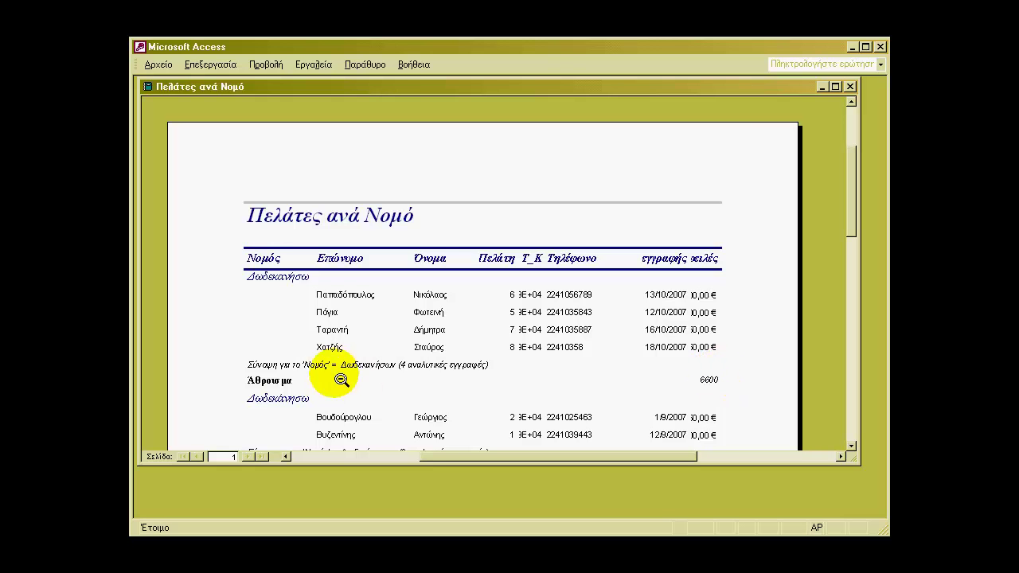
left_click(851, 446)
left_click(851, 446)
left_click(850, 447)
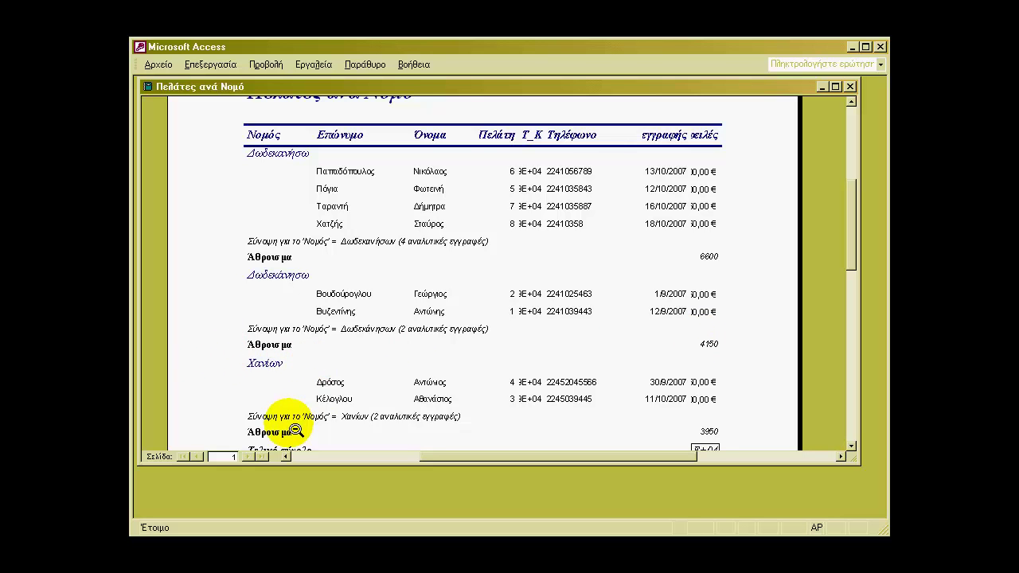
left_click(851, 446)
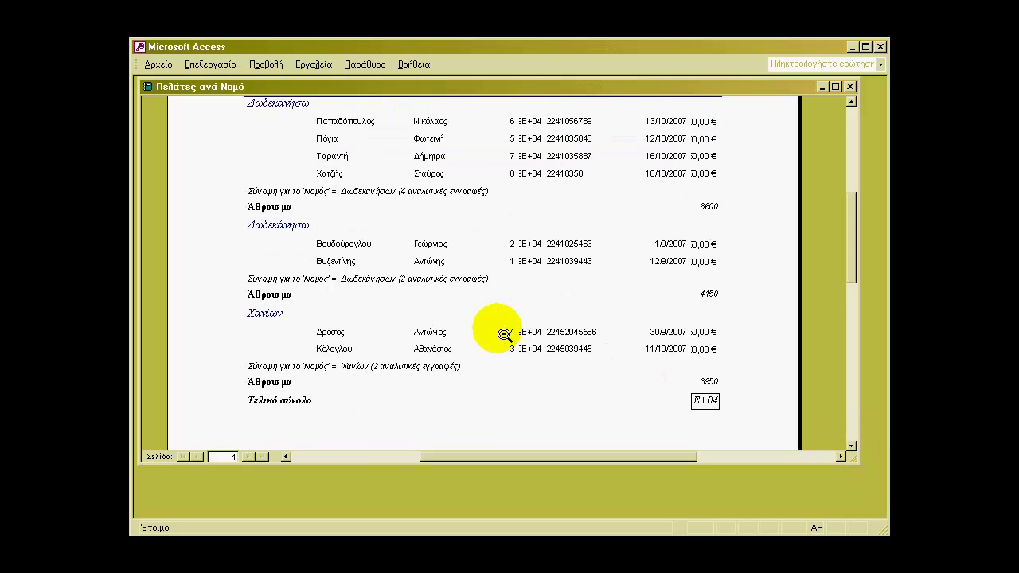
scroll(503, 334, "up", 3)
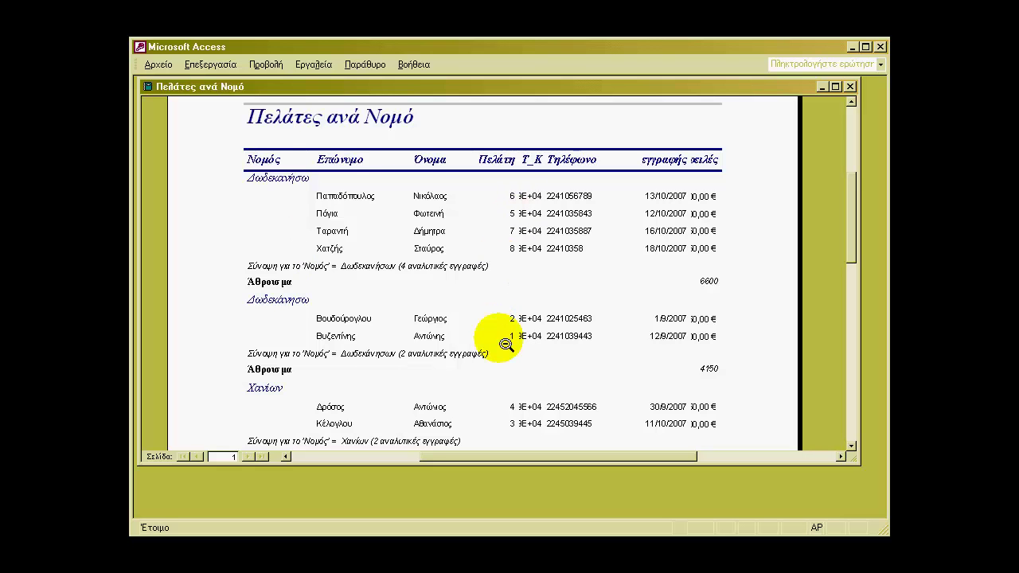
scroll(505, 343, "up", 1)
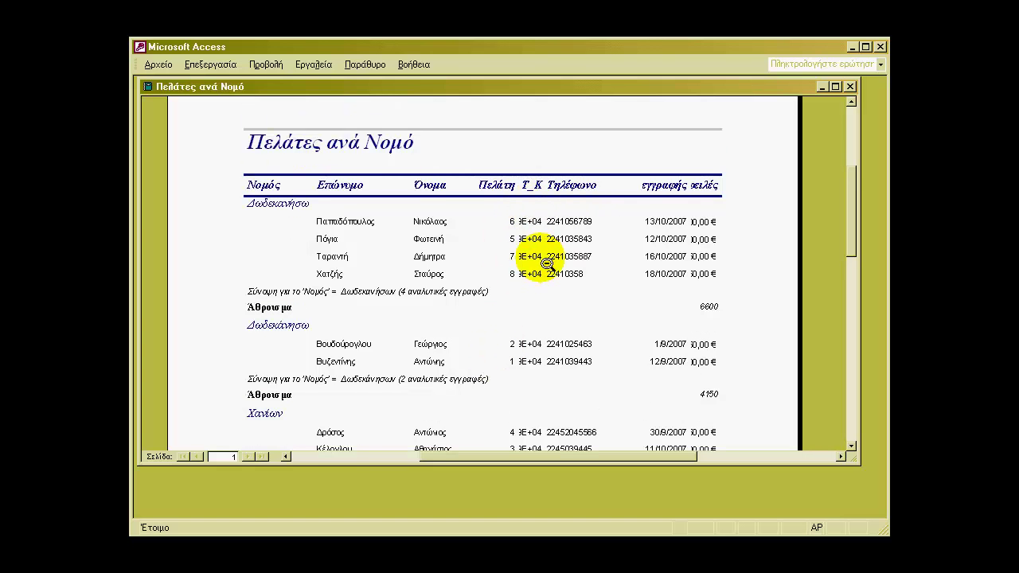